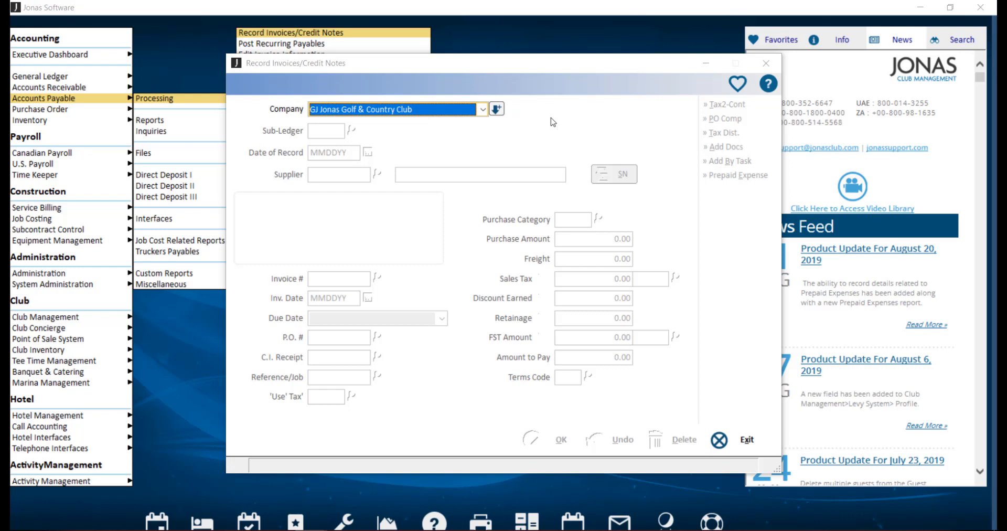
Step: Start an invoice record for GJ Jonas Golf & Country Club in the A/P sub-ledger, dated 08292019, with supplier Amazon Golf Shop EDIT
{"action": "key", "text": "Return"}
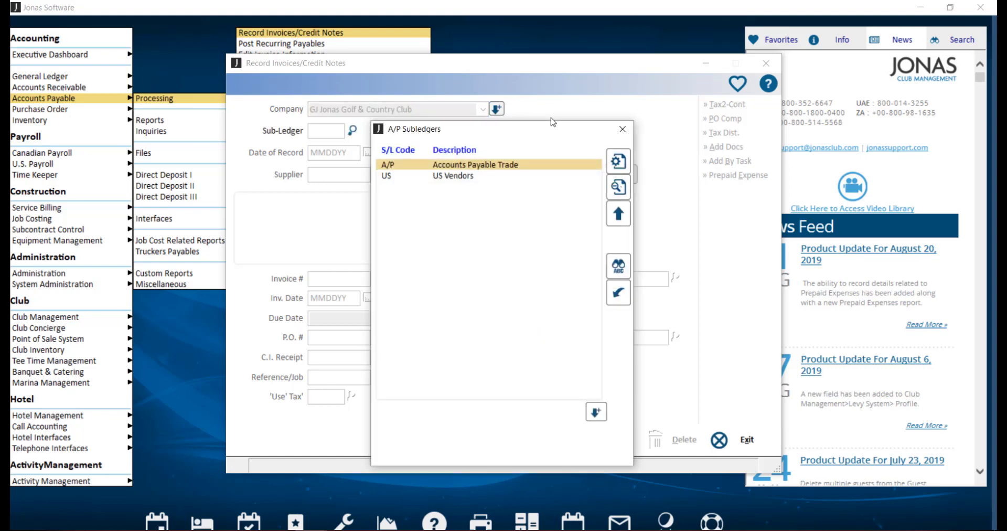
{"action": "key", "text": "Return"}
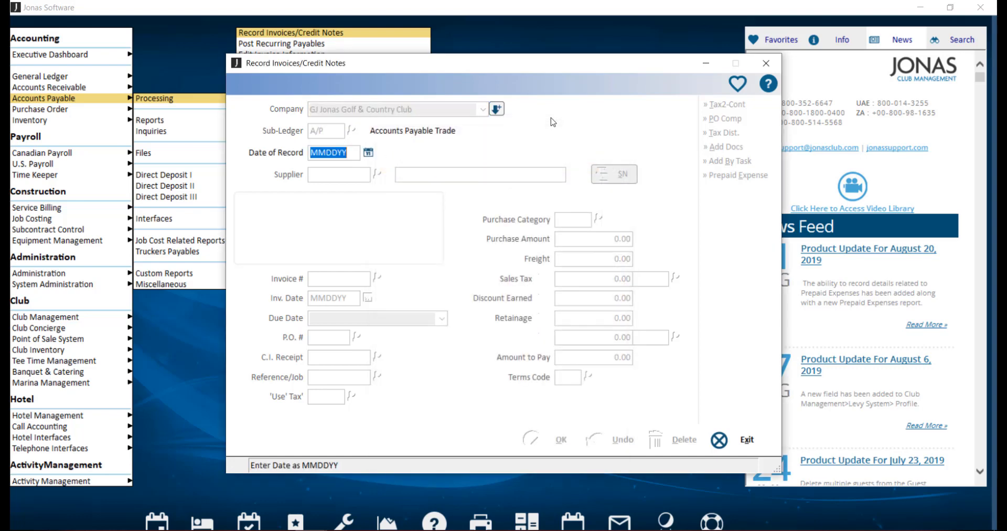
{"action": "key", "text": "Return"}
{"action": "key", "text": "Return"}
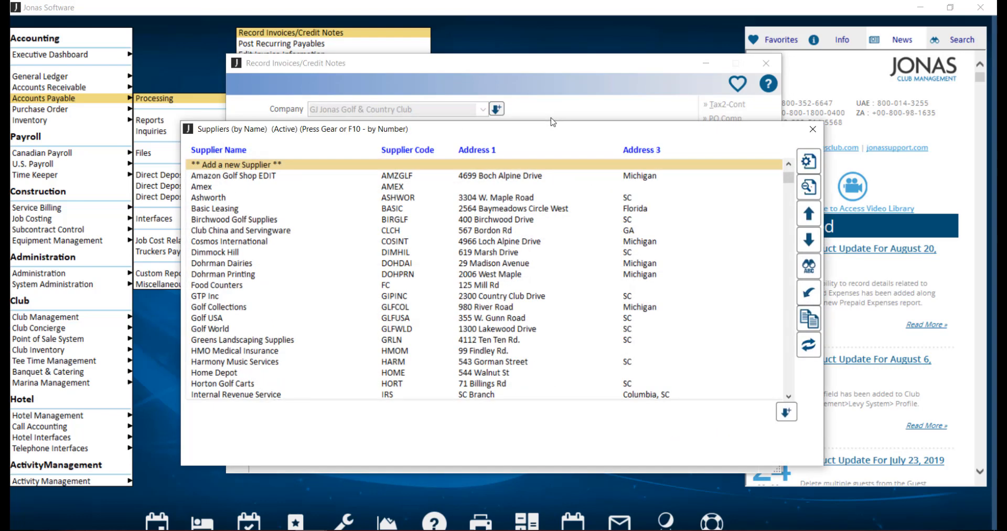
{"action": "key", "text": "Down"}
{"action": "key", "text": "Return"}
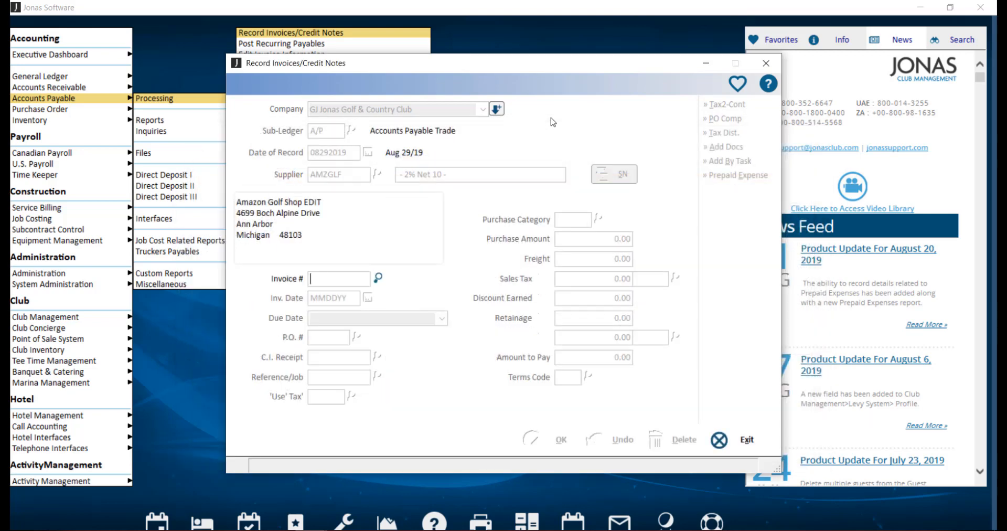
Step: Reuse existing invoice number 000154 from the supplier's invoice list and continue with the duplicate number
{"action": "key", "text": "Return"}
{"action": "key", "text": "Down"}
{"action": "key", "text": "Down"}
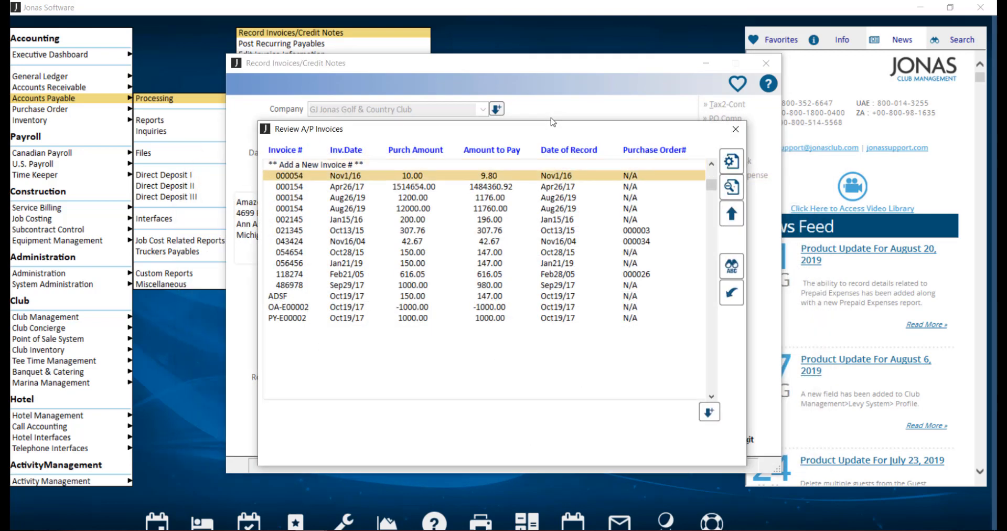
{"action": "key", "text": "Return"}
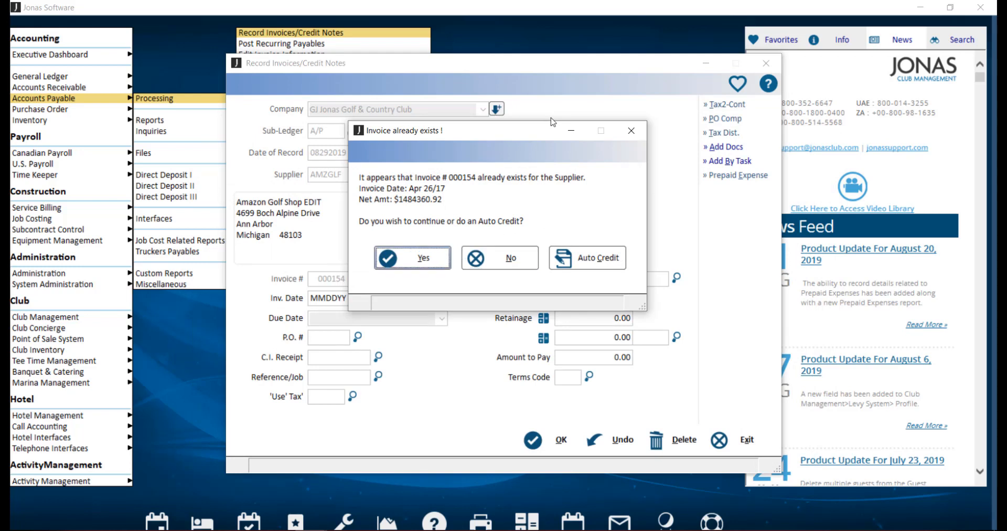
{"action": "key", "text": "Return"}
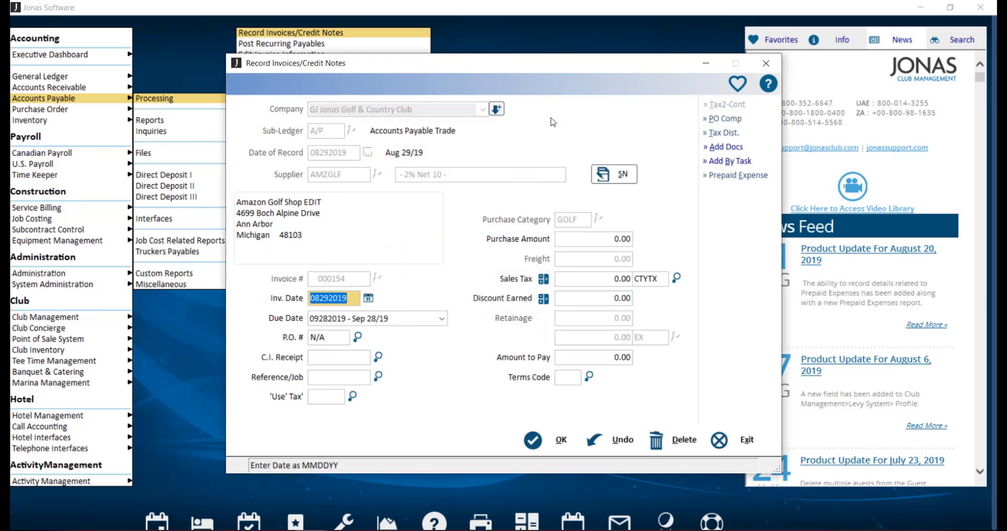
Step: Set the purchase amount to 12,000.00 and open the invoice's prepaid expense details
{"action": "left_click", "coordinate": [604, 242]}
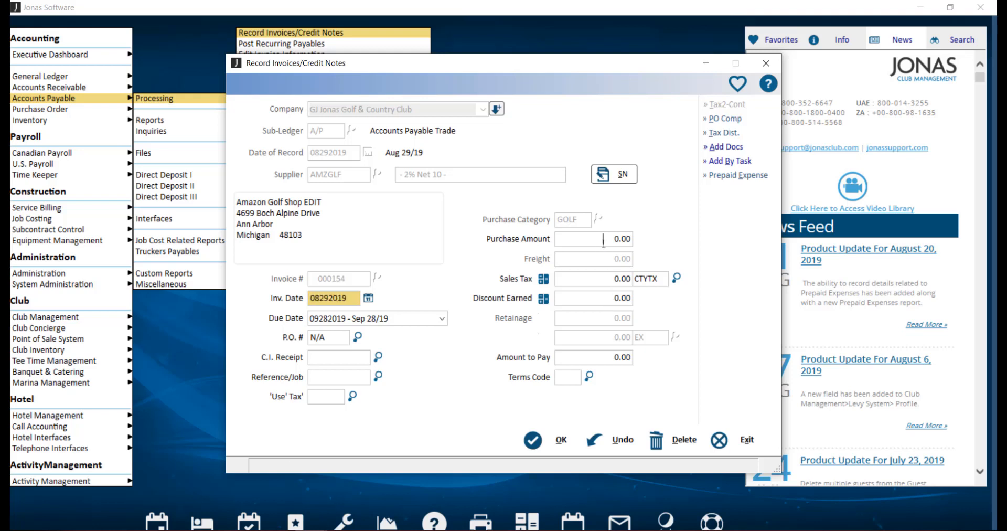
{"action": "type", "text": "12000"}
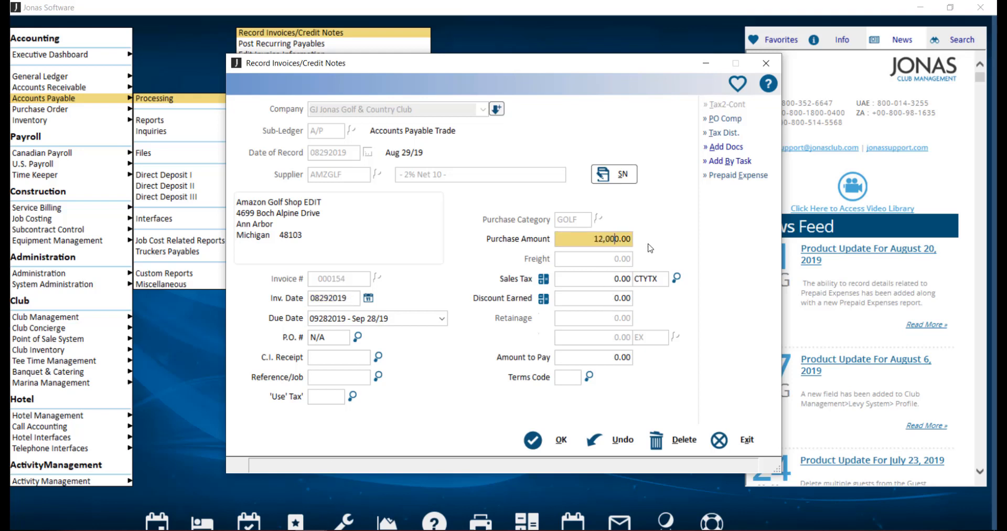
{"action": "key", "text": "ctrl+shift+d"}
{"action": "left_click_drag", "start_coordinate": [687, 167], "coordinate": [773, 187]}
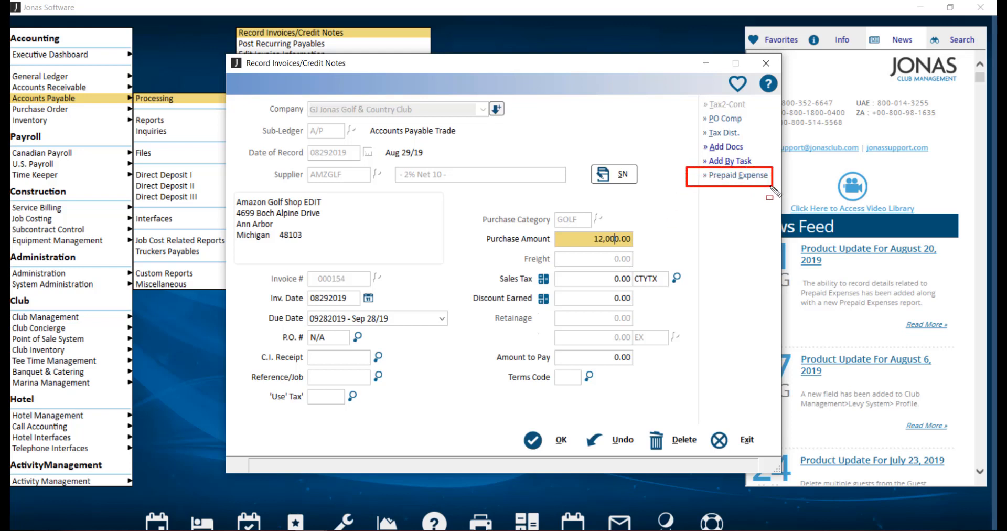
{"action": "key", "text": "Escape"}
{"action": "left_click", "coordinate": [760, 181]}
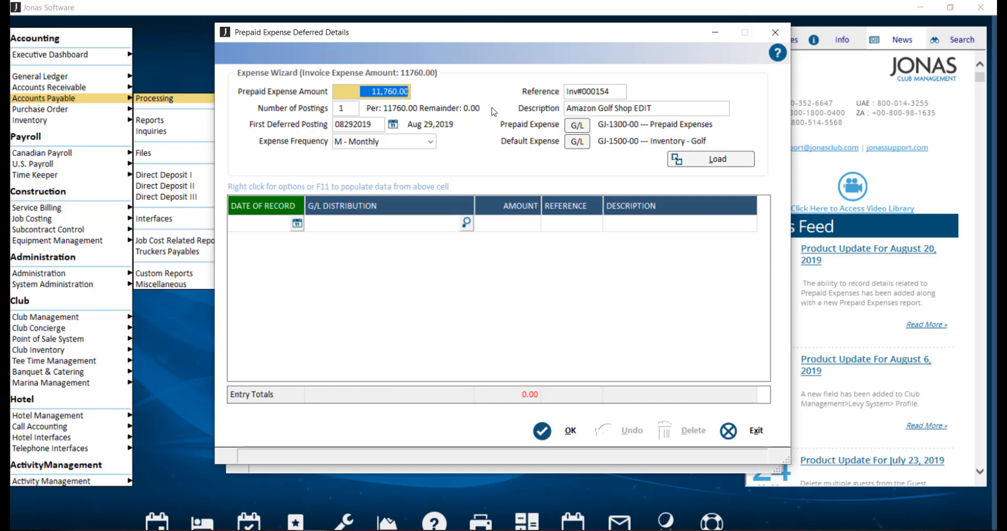
Step: Set the number of postings to 6, keep the monthly expense frequency, and load the deferred posting schedule
{"action": "left_click", "coordinate": [354, 108]}
{"action": "key", "text": "BackSpace"}
{"action": "type", "text": "6"}
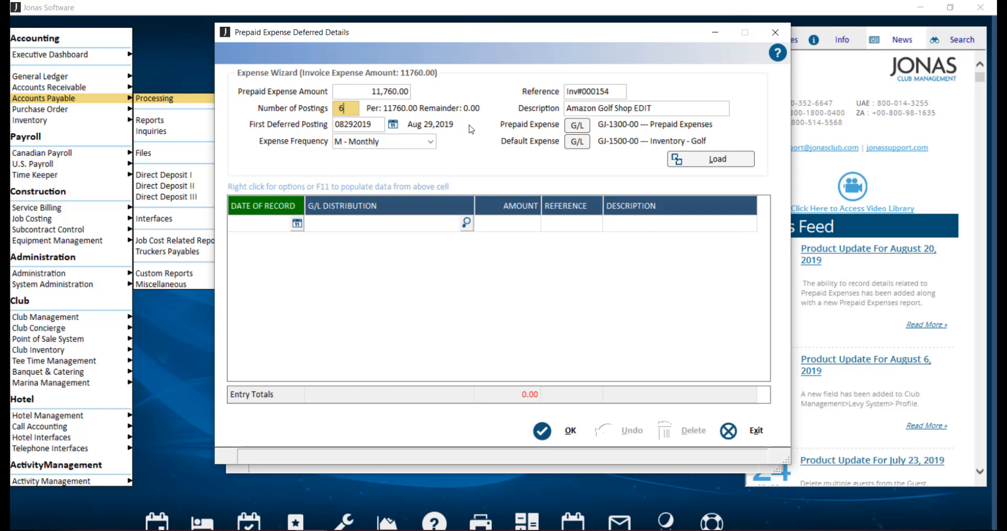
{"action": "key", "text": "Tab"}
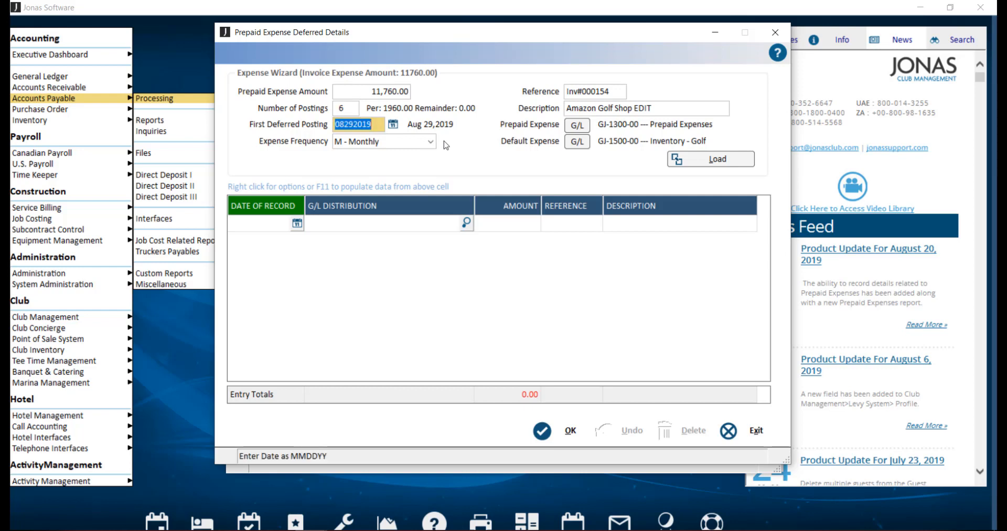
{"action": "left_click", "coordinate": [430, 142]}
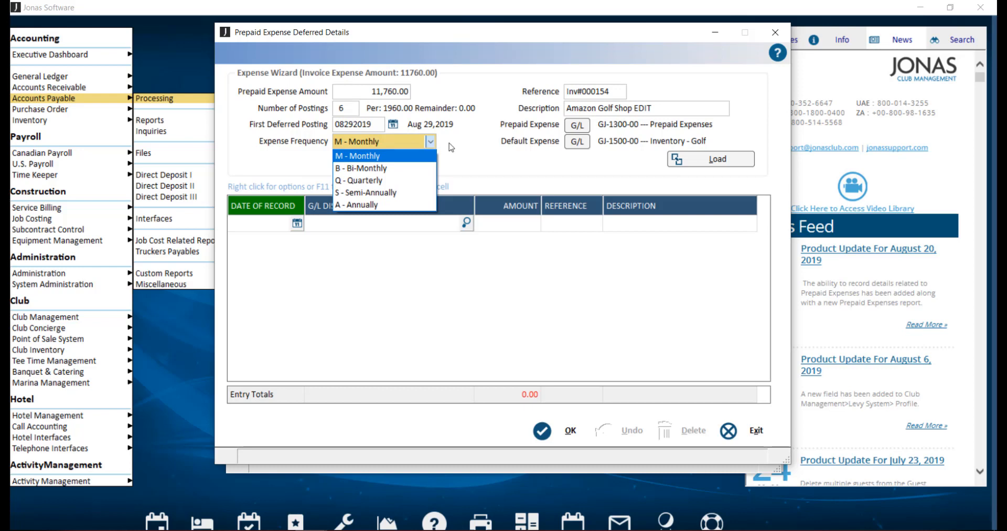
{"action": "left_click", "coordinate": [452, 146]}
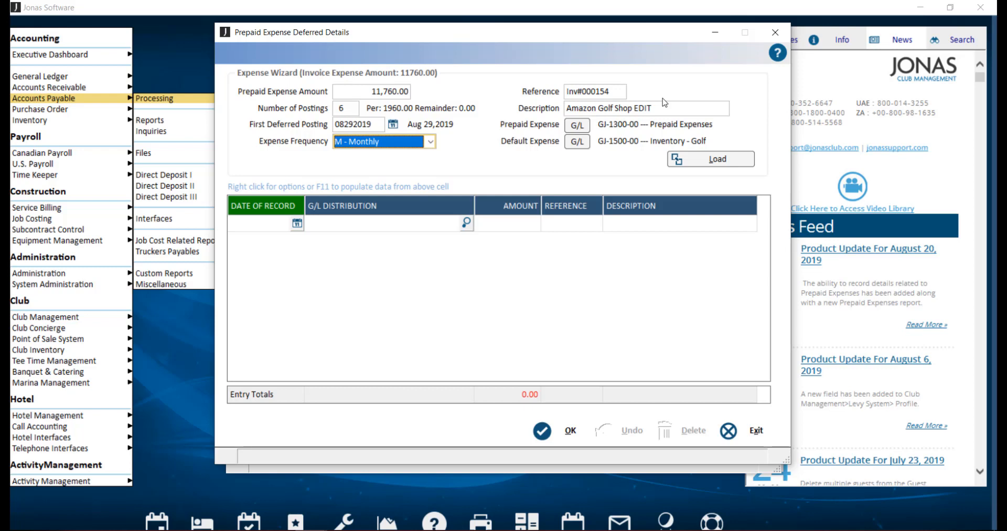
{"action": "left_click", "coordinate": [734, 160]}
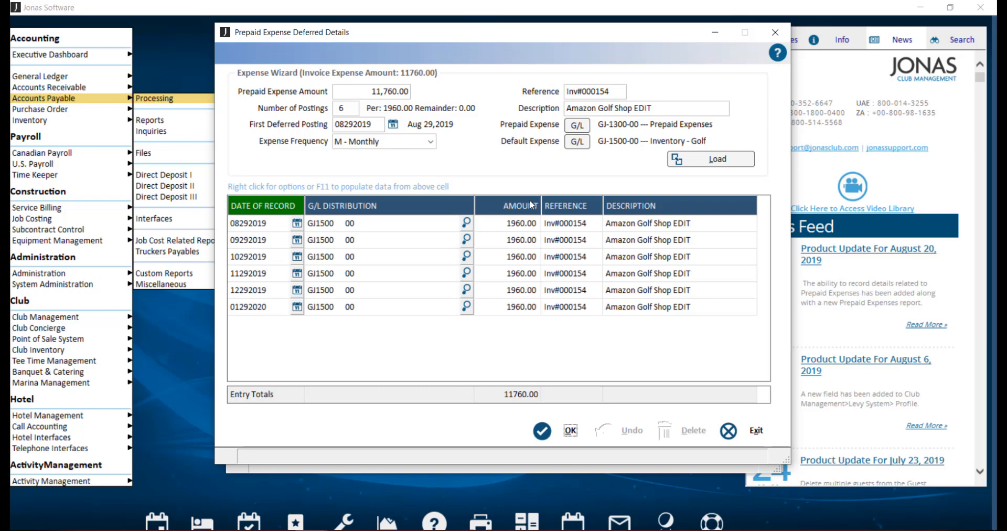
Step: Check the row options of the deferred posting schedule, then accept the schedule and save the invoice
{"action": "right_click", "coordinate": [531, 202]}
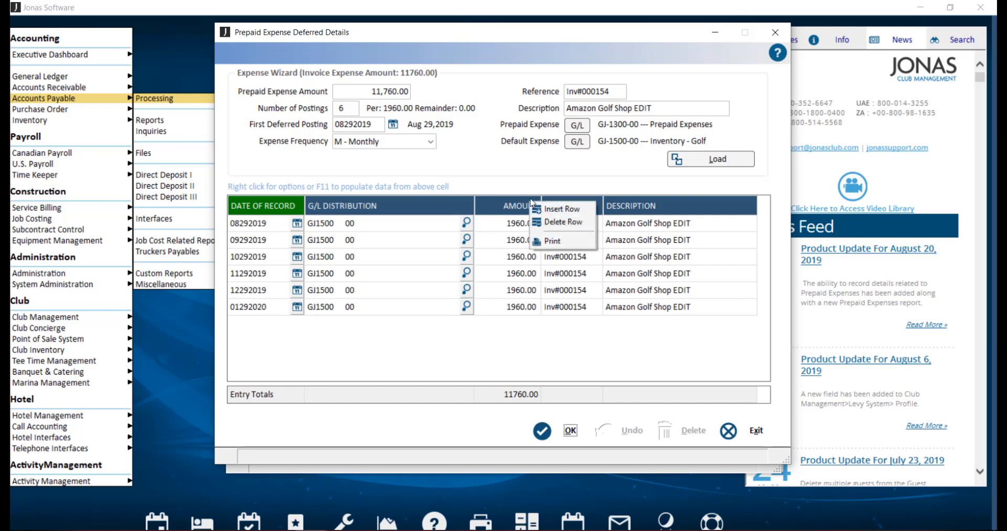
{"action": "left_click", "coordinate": [528, 189]}
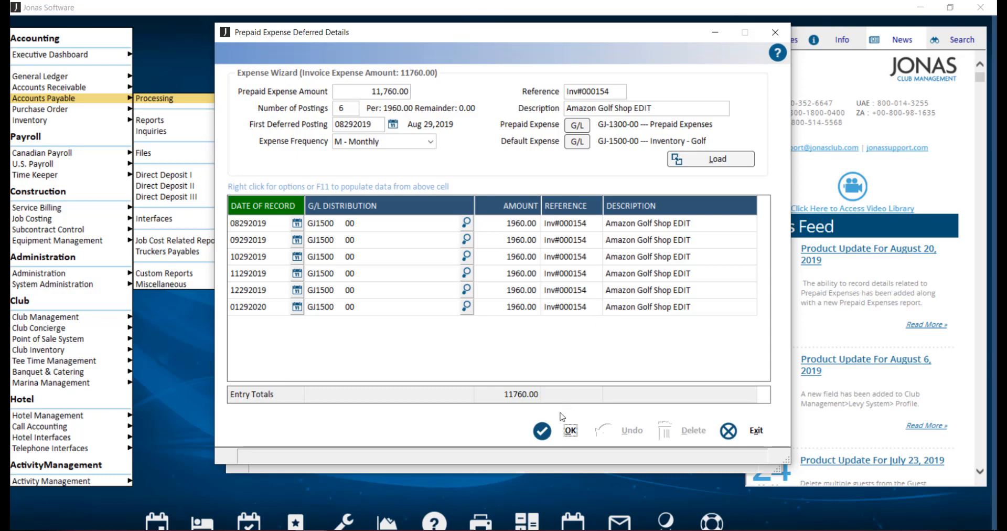
{"action": "left_click", "coordinate": [551, 431]}
{"action": "left_click", "coordinate": [551, 431]}
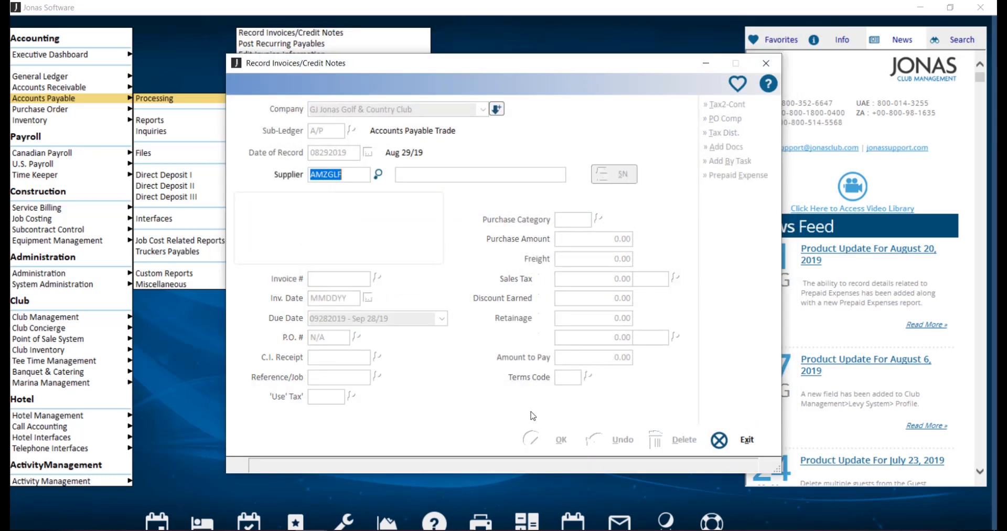
Step: Finish invoice entry and post the batch, viewing its report on screen
{"action": "left_click", "coordinate": [737, 440]}
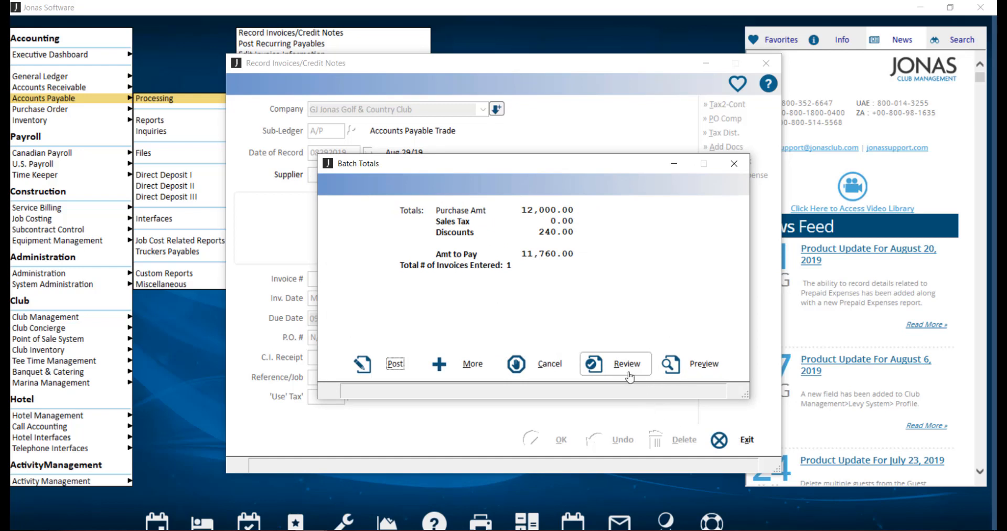
{"action": "left_click", "coordinate": [396, 364]}
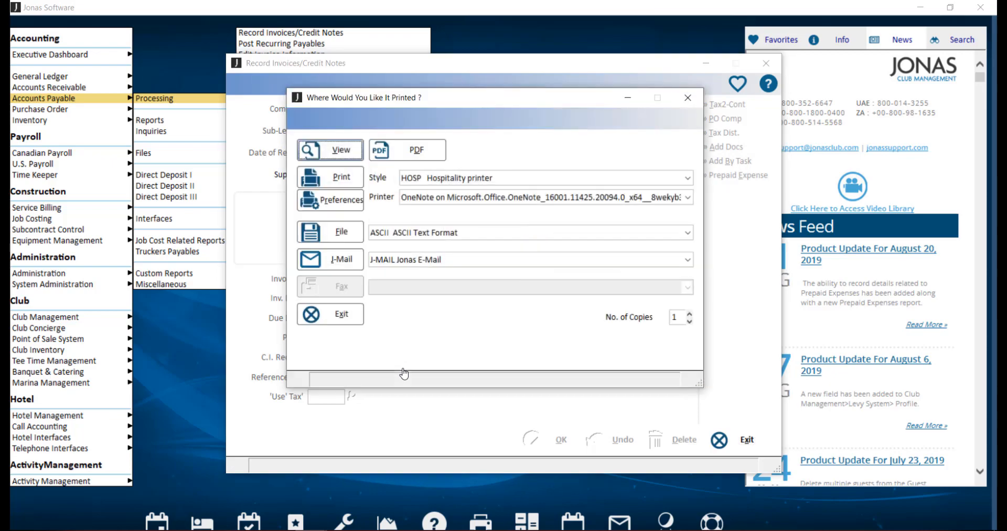
{"action": "left_click", "coordinate": [341, 153]}
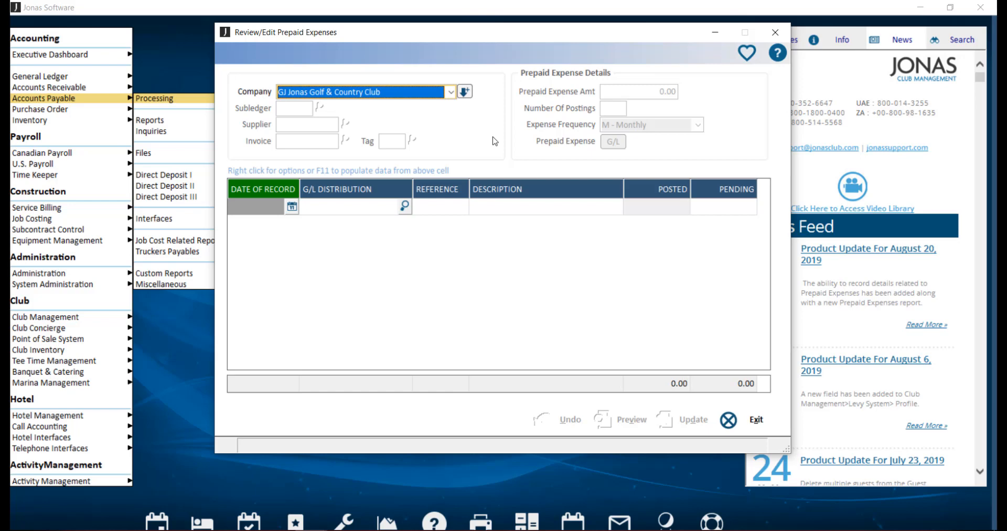
Step: Look up supplier Amazon Golf Shop EDIT's prepaid expense invoice 000154 for 1176.00 in the A/P subledger for review
{"action": "key", "text": "Return"}
{"action": "key", "text": "Return"}
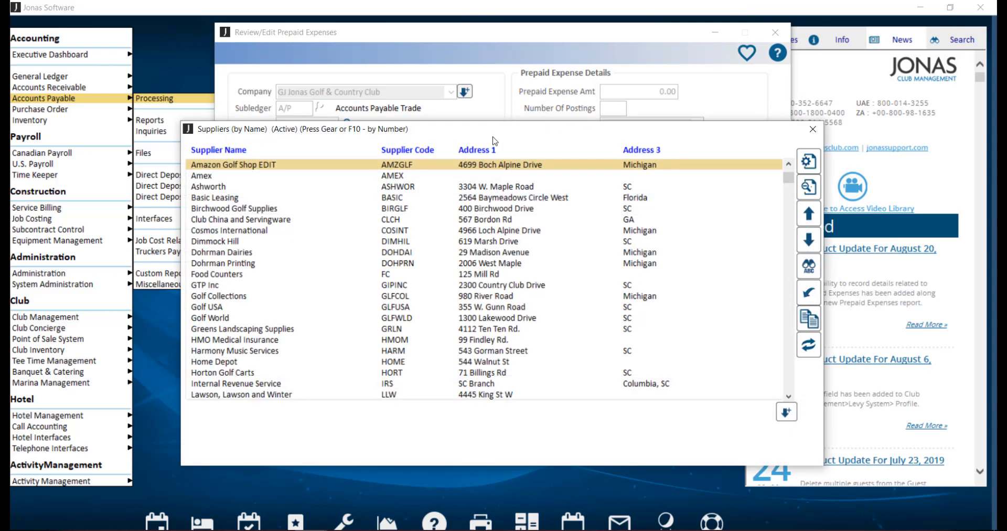
{"action": "key", "text": "Return"}
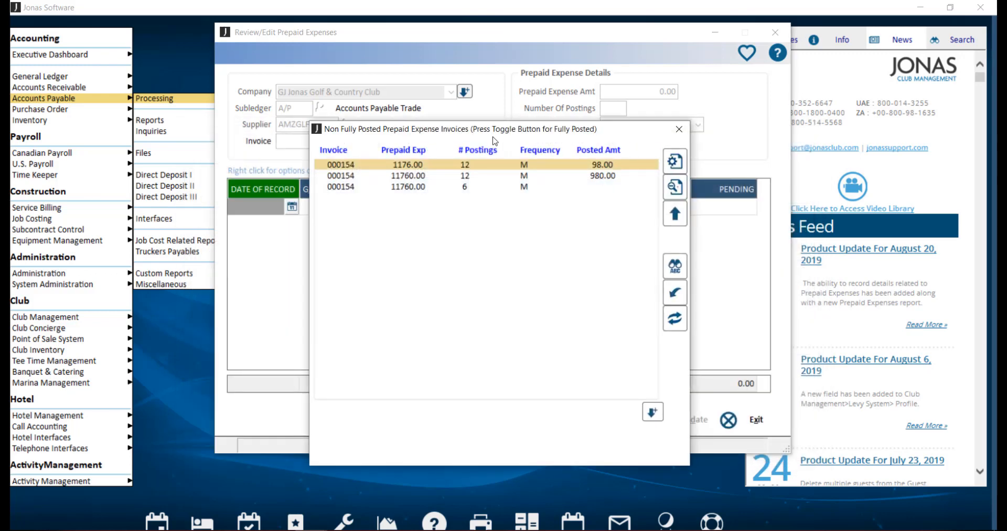
{"action": "key", "text": "Return"}
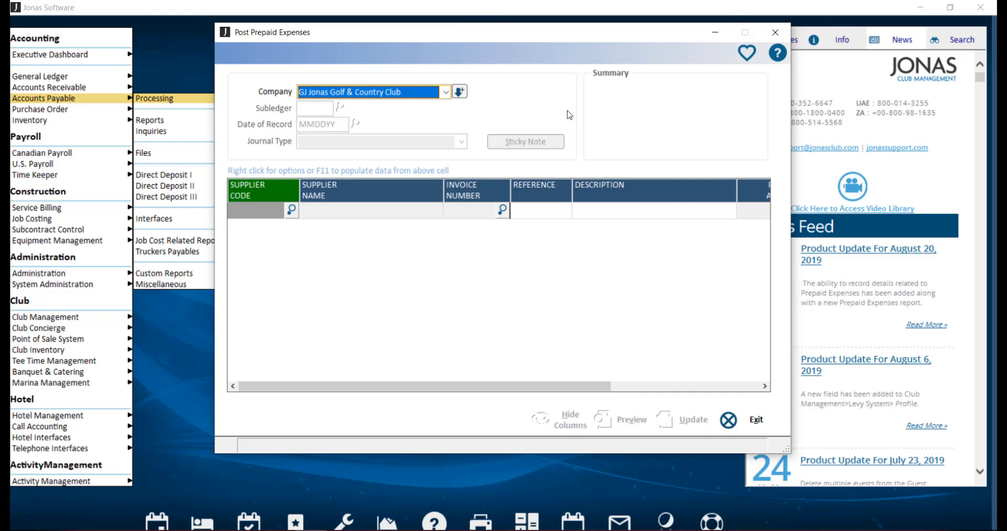
Step: Post the A/P prepaid expenses with date of record Oct 1/19 to the General Journal, viewing the report on screen
{"action": "key", "text": "Return"}
{"action": "key", "text": "Return"}
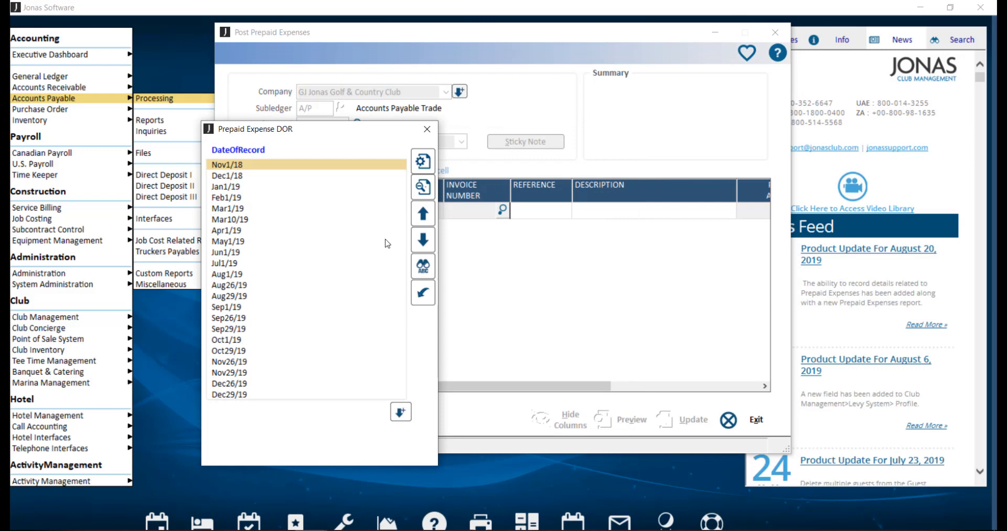
{"action": "double_click", "coordinate": [229, 345]}
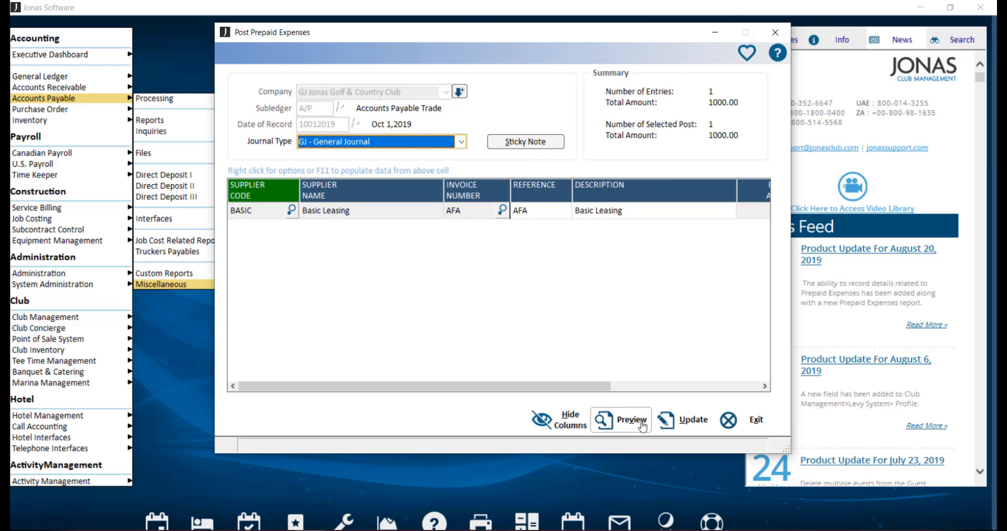
{"action": "left_click", "coordinate": [675, 429]}
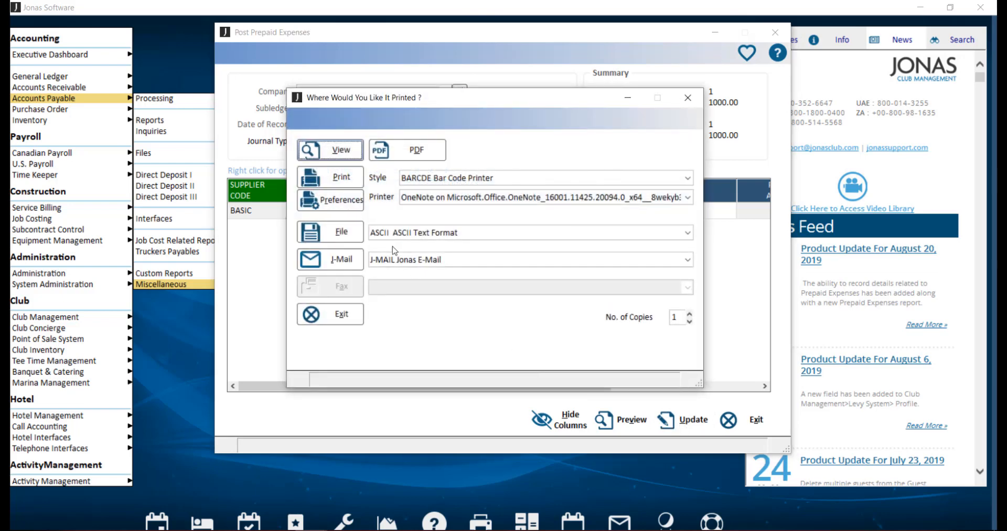
{"action": "left_click", "coordinate": [330, 147]}
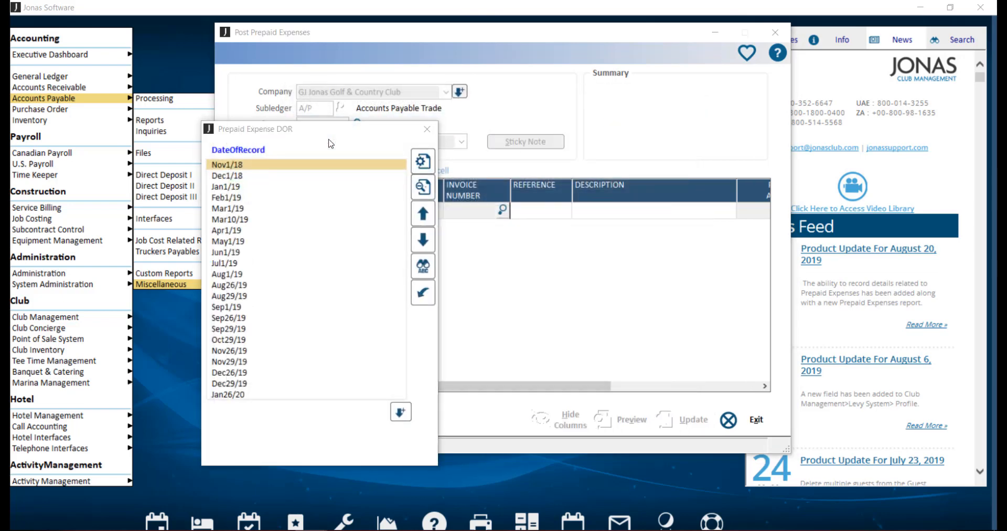